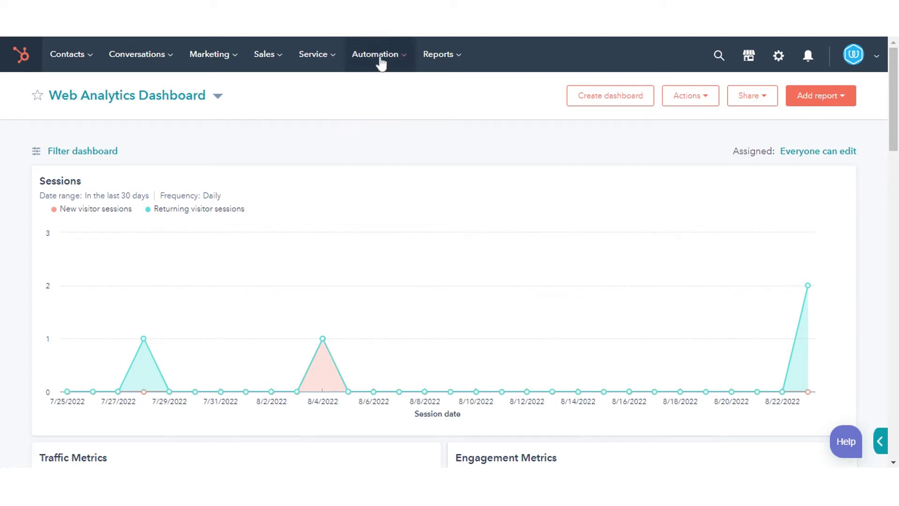
From Automation > Workflows, create a new workflow from scratch
{"action": "mouse_move", "coordinate": [382, 63]}
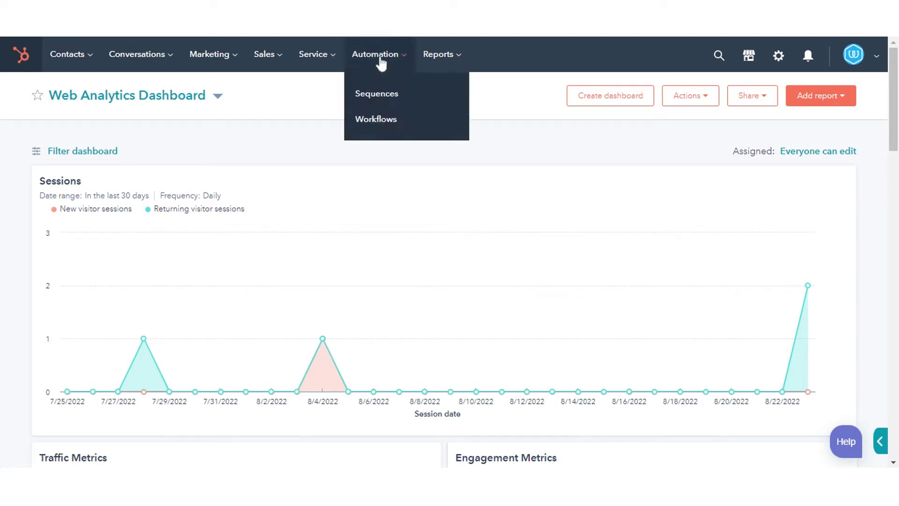
{"action": "left_click", "coordinate": [379, 122]}
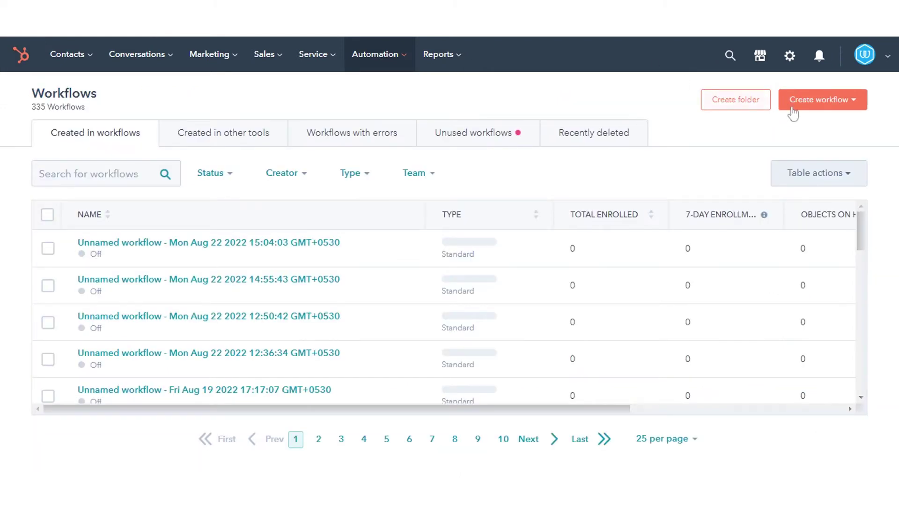
{"action": "left_click", "coordinate": [797, 106]}
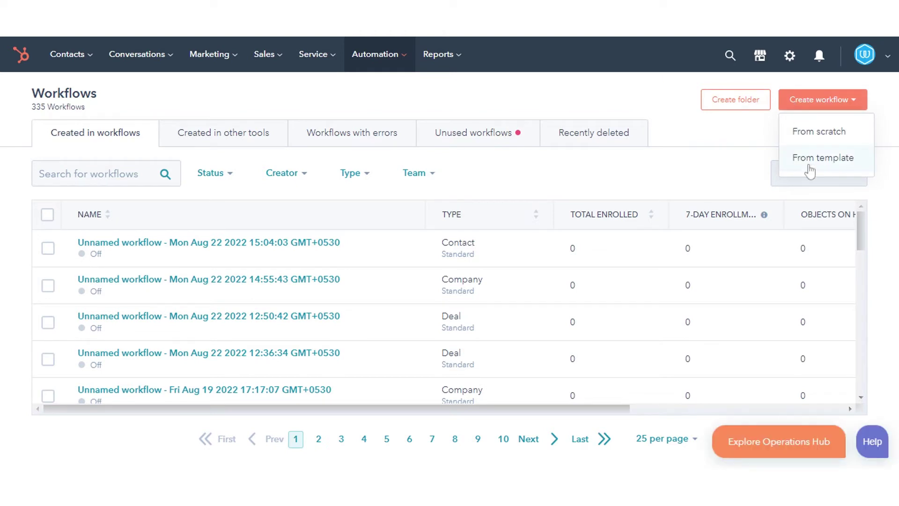
{"action": "left_click", "coordinate": [804, 133]}
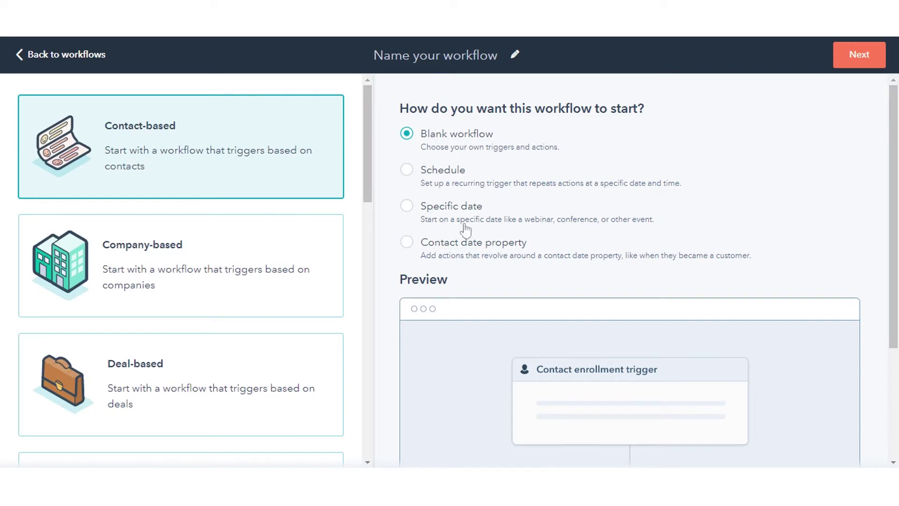
{"action": "left_click_drag", "start_coordinate": [366, 130], "coordinate": [367, 131]}
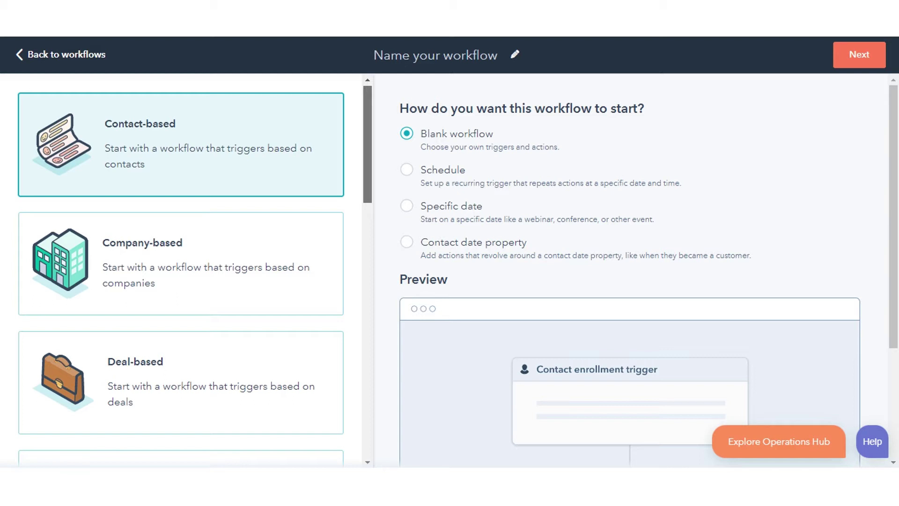
{"action": "scroll", "coordinate": [181, 267], "scroll_direction": "down", "scroll_amount": 1}
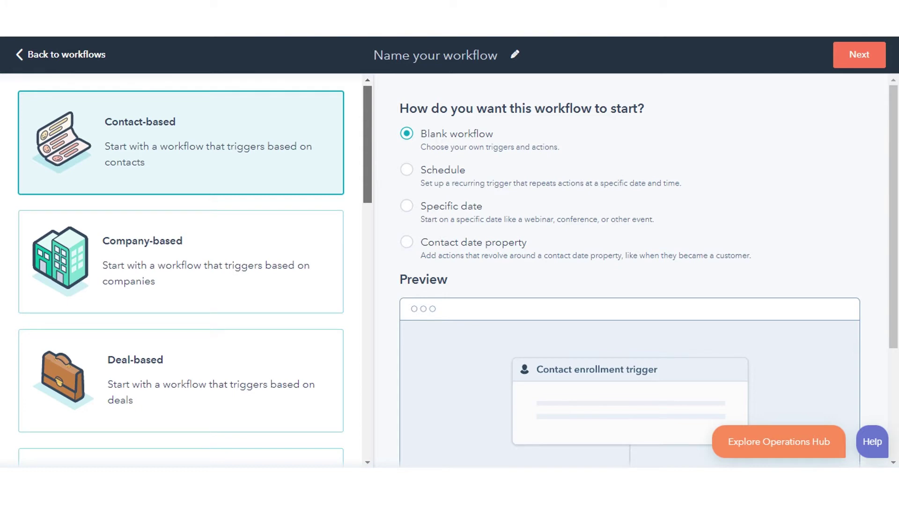
{"action": "left_click_drag", "start_coordinate": [368, 198], "coordinate": [368, 253]}
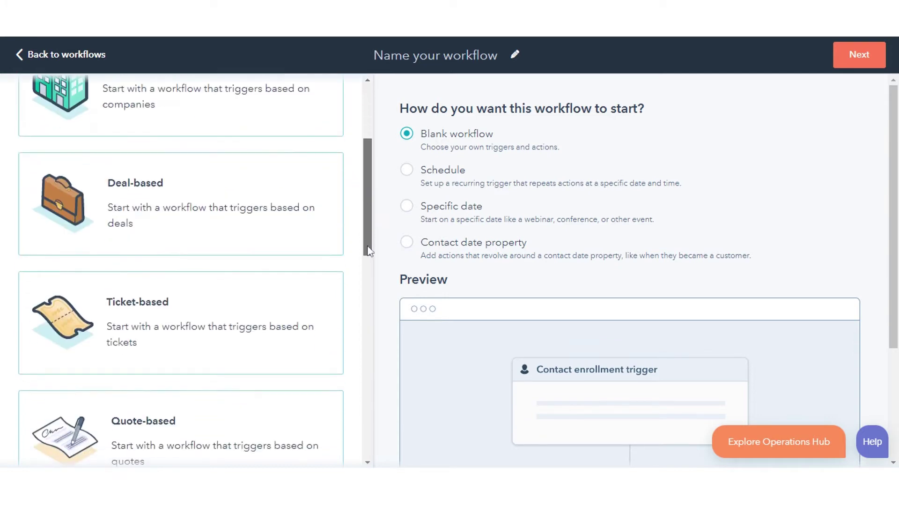
{"action": "scroll", "coordinate": [367, 275], "scroll_direction": "down", "scroll_amount": 7}
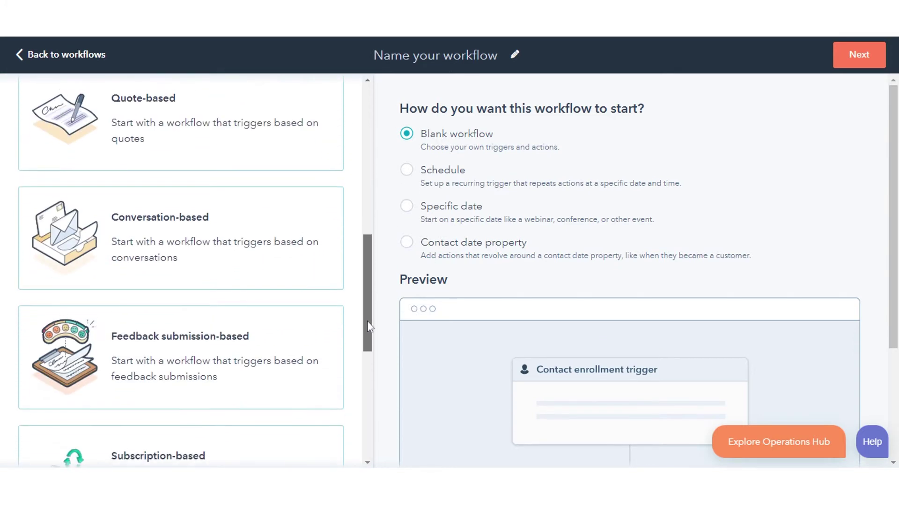
{"action": "left_click_drag", "start_coordinate": [368, 322], "coordinate": [370, 142]}
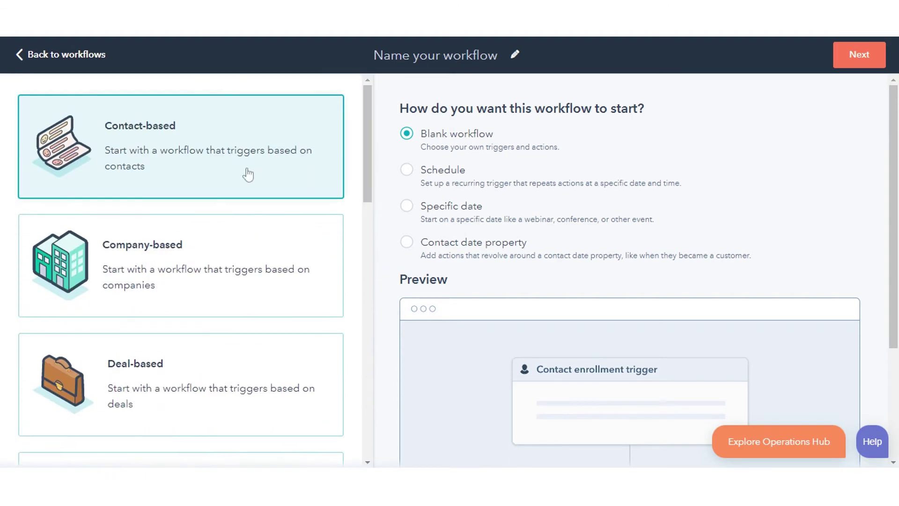
{"action": "left_click", "coordinate": [409, 213]}
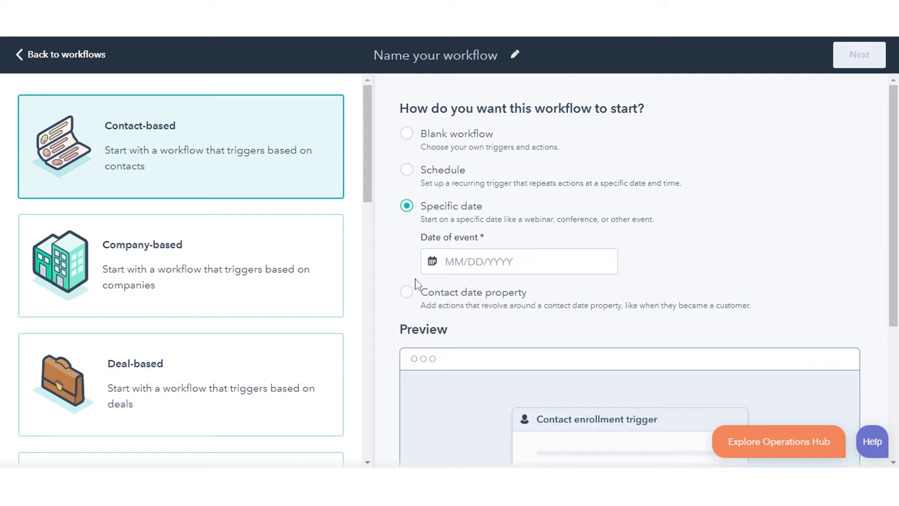
{"action": "left_click", "coordinate": [411, 294]}
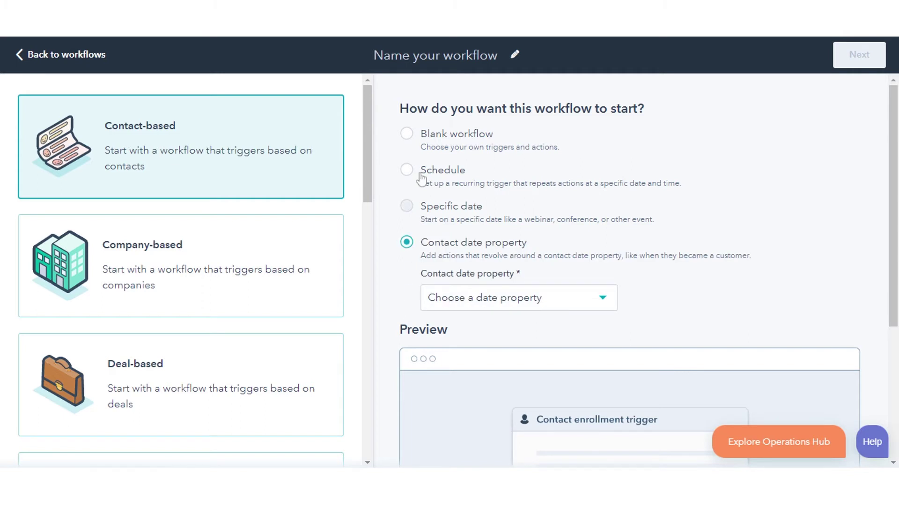
{"action": "left_click", "coordinate": [407, 134]}
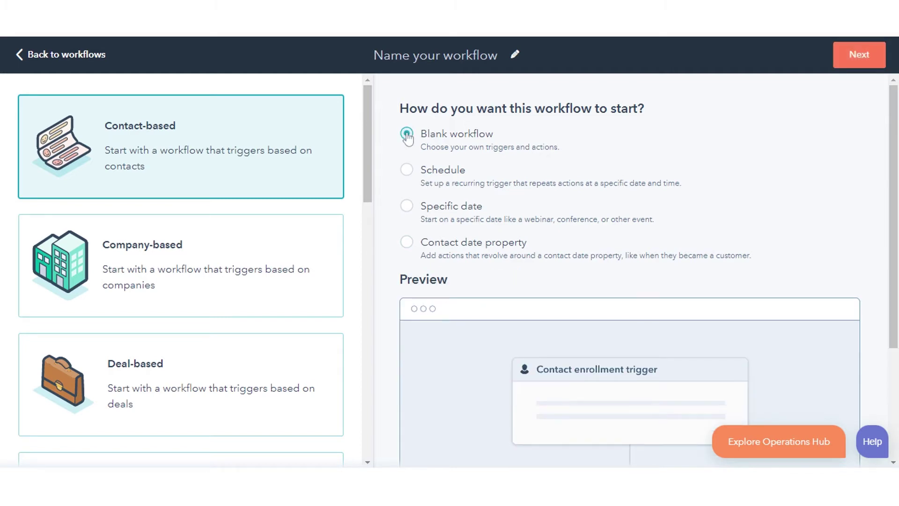
Title the contact-based workflow 'New workflow for marketing' and continue to the editor
{"action": "left_click", "coordinate": [515, 54]}
{"action": "type", "text": "New wor"}
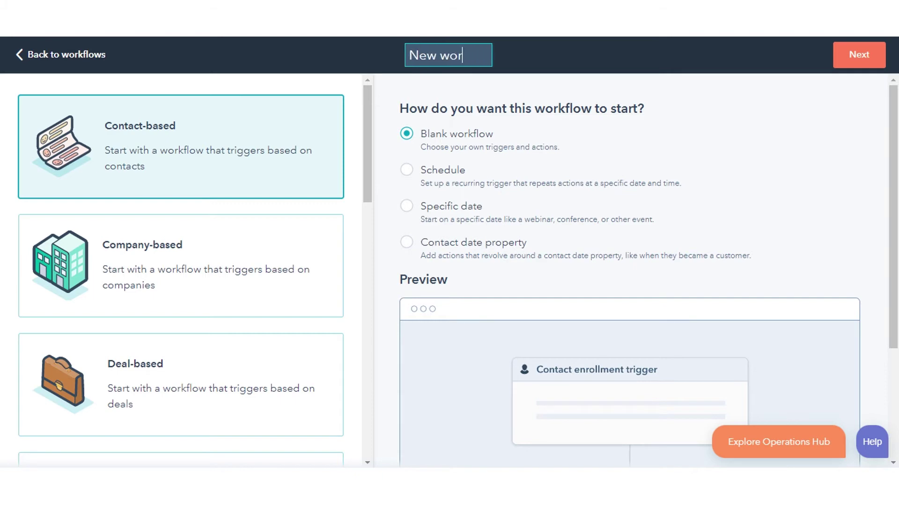
{"action": "type", "text": "kflow for marketing"}
{"action": "left_click", "coordinate": [856, 66]}
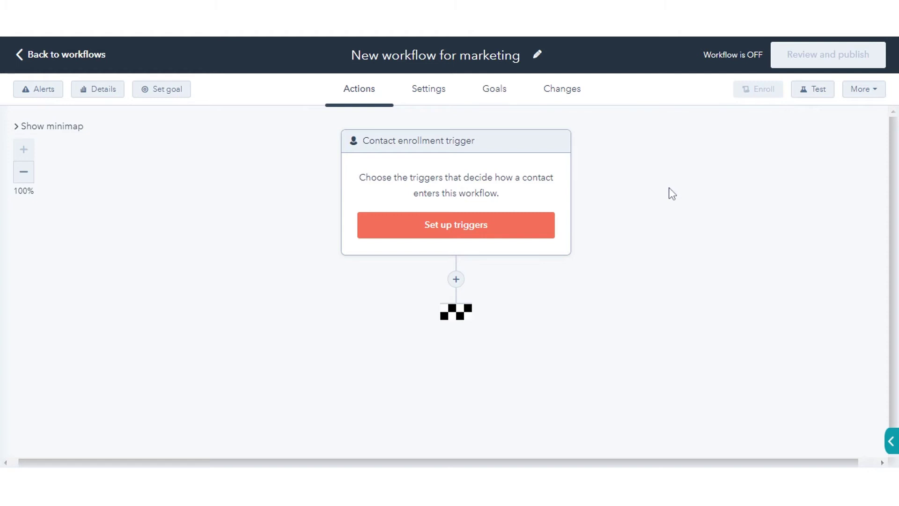
Add a contact property enrollment trigger: Create date is after 08/24/2022
{"action": "left_click", "coordinate": [470, 232]}
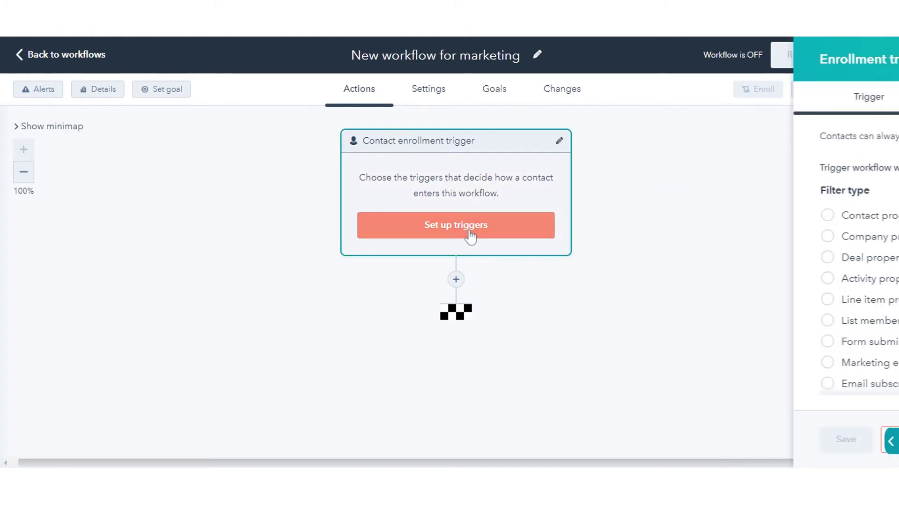
{"action": "left_click", "coordinate": [632, 220]}
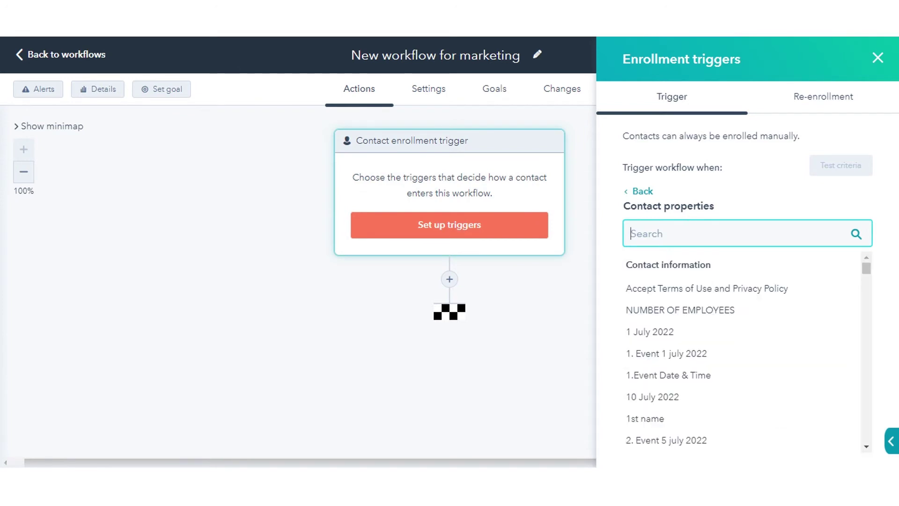
{"action": "type", "text": "Create"}
{"action": "left_click", "coordinate": [636, 289]}
{"action": "left_click", "coordinate": [665, 286]}
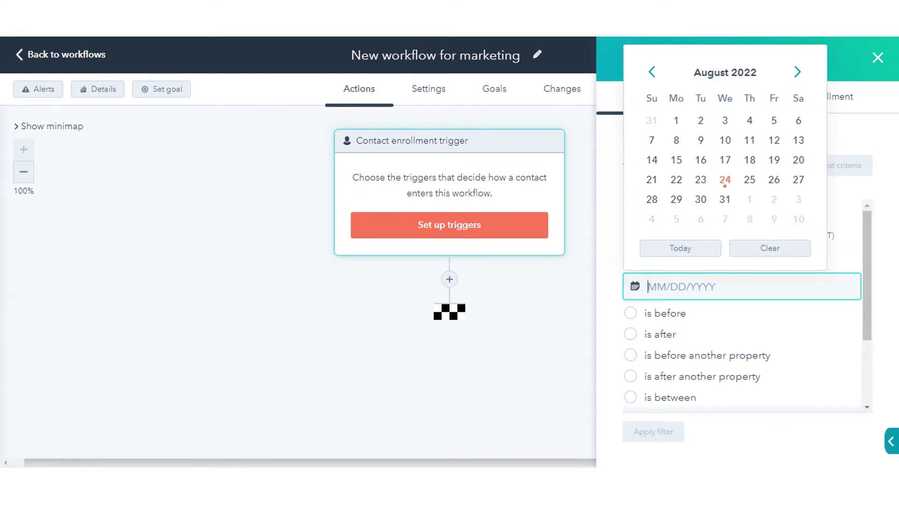
{"action": "left_click", "coordinate": [724, 180]}
{"action": "left_click", "coordinate": [636, 334]}
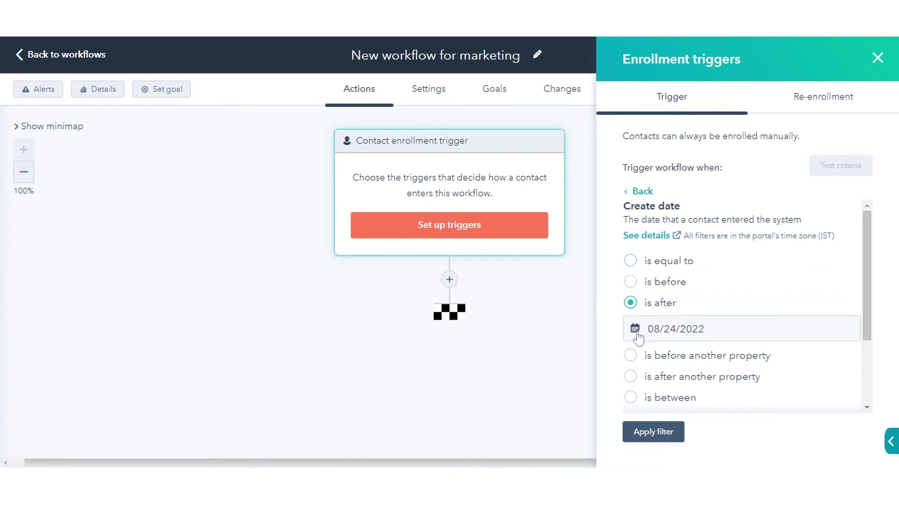
{"action": "left_click", "coordinate": [649, 430]}
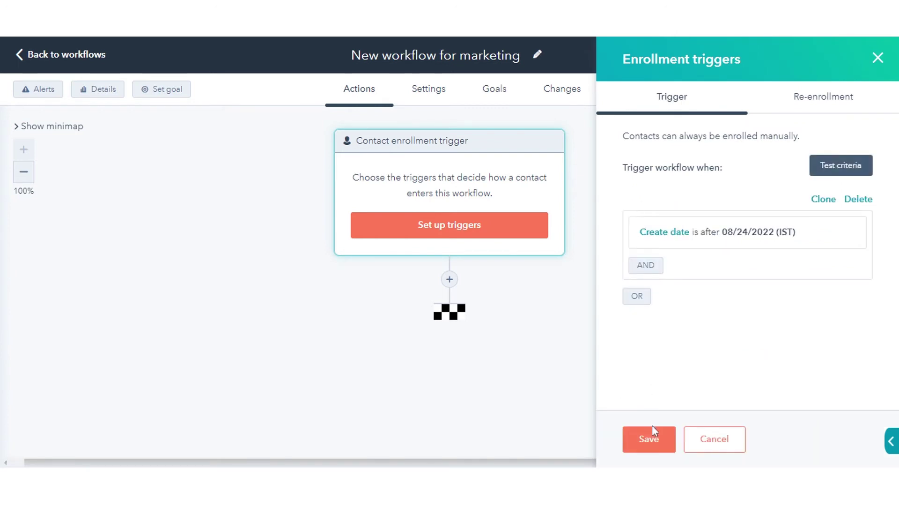
Enable re-enrollment for contacts meeting the trigger criteria and save the Create date trigger
{"action": "left_click", "coordinate": [821, 100]}
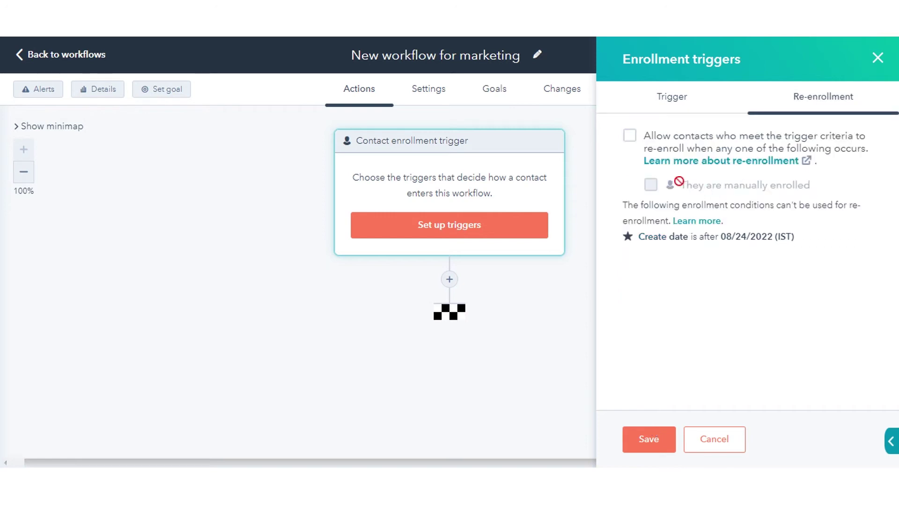
{"action": "left_click", "coordinate": [631, 137]}
{"action": "mouse_move", "coordinate": [651, 187]}
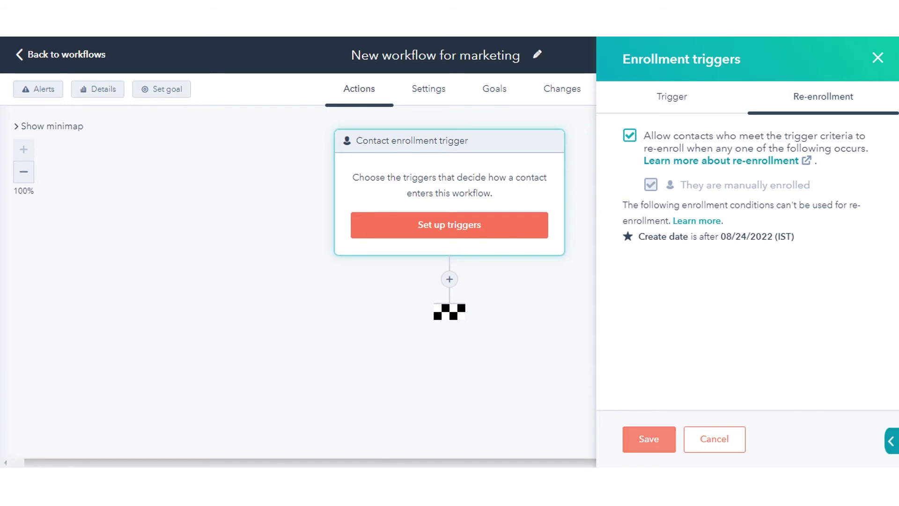
{"action": "left_click", "coordinate": [645, 442]}
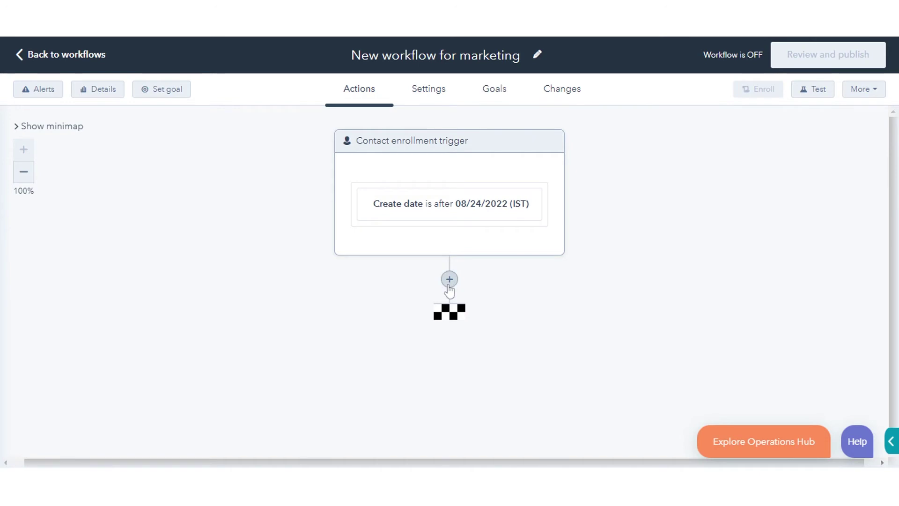
Add a 'Delay until a day of the week' action set to Tuesday after the trigger
{"action": "left_click", "coordinate": [450, 279]}
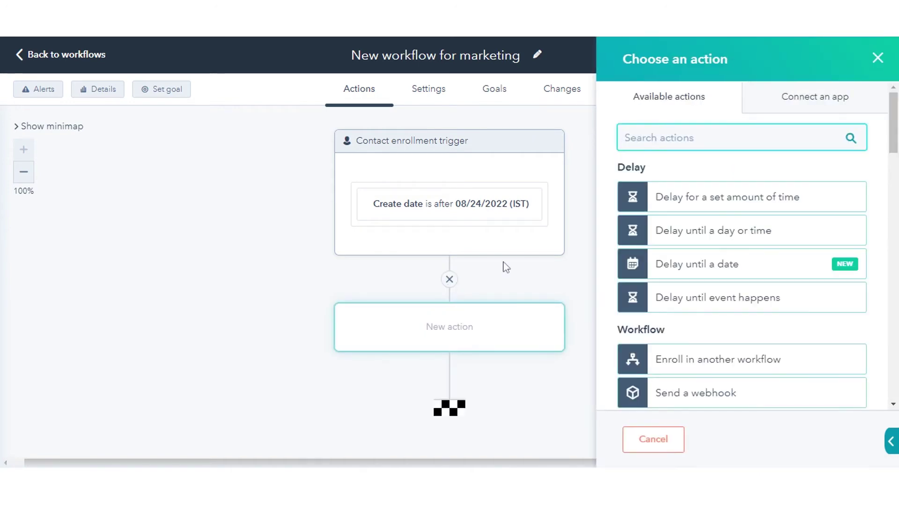
{"action": "left_click", "coordinate": [658, 230]}
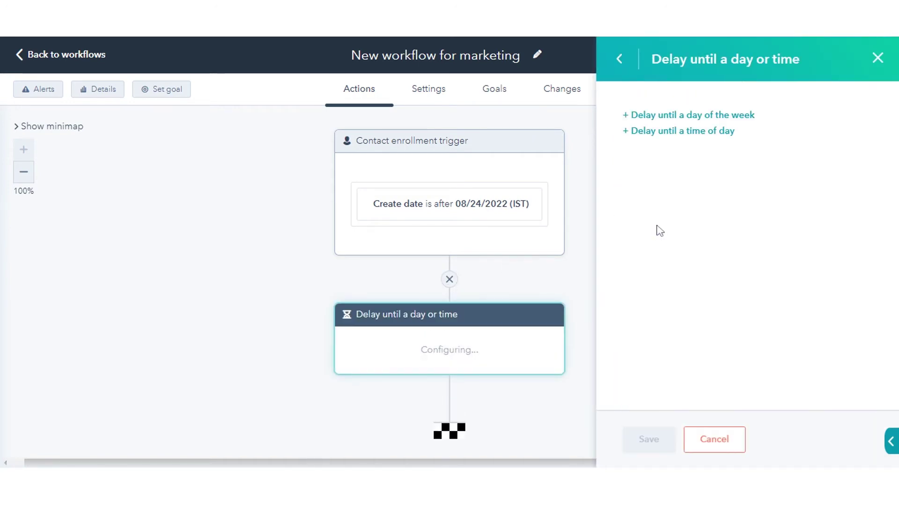
{"action": "left_click", "coordinate": [677, 115]}
{"action": "left_click", "coordinate": [685, 136]}
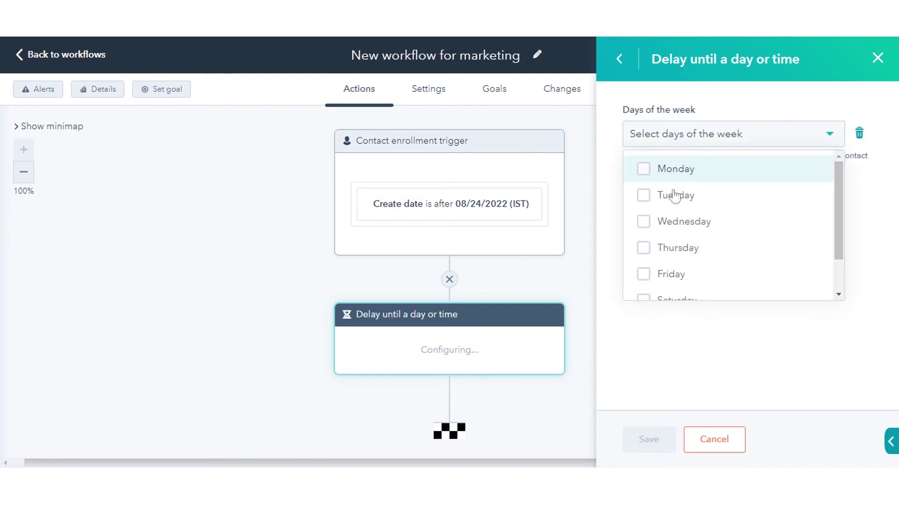
{"action": "left_click", "coordinate": [645, 199]}
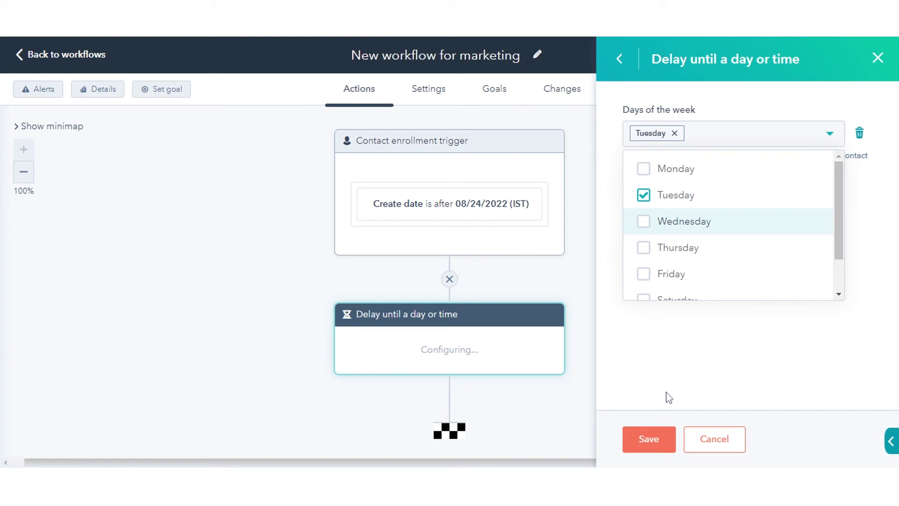
{"action": "left_click", "coordinate": [646, 440]}
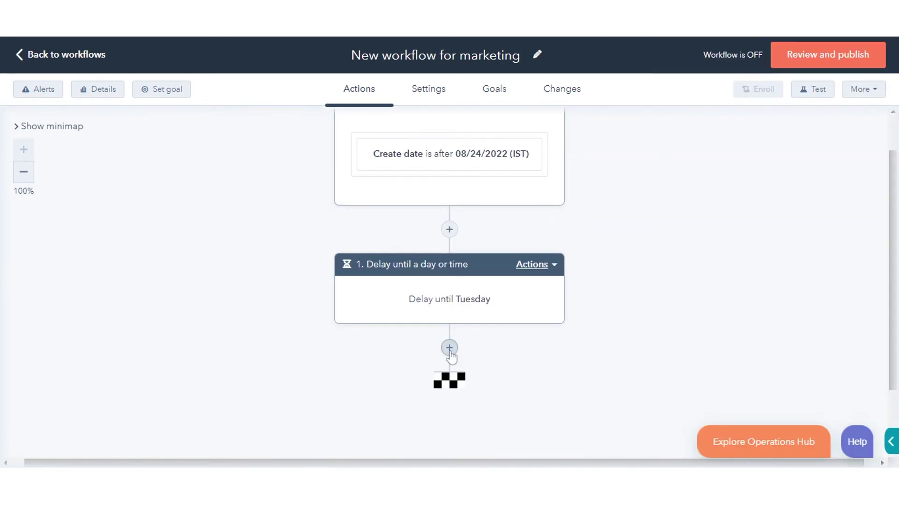
Cancel the extra action, toggle the minimap on and off, and go to workflow Settings
{"action": "left_click", "coordinate": [450, 348]}
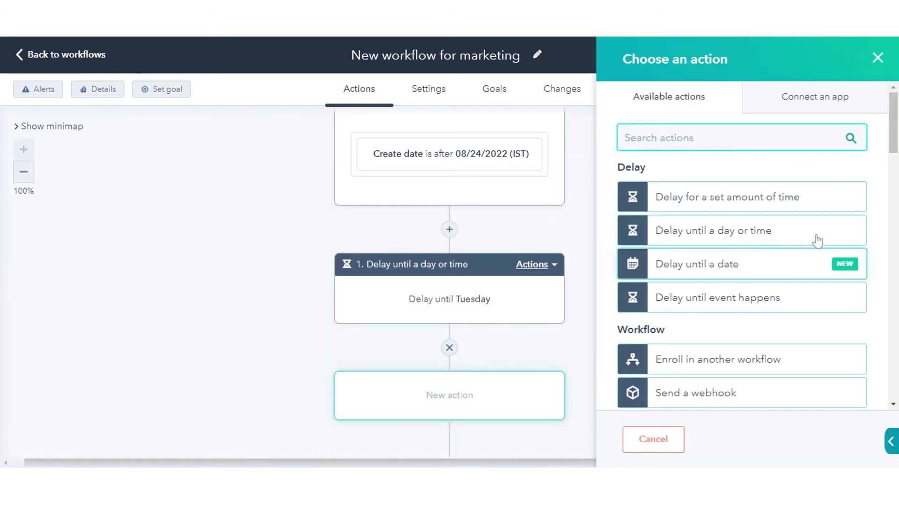
{"action": "scroll", "coordinate": [763, 248], "scroll_direction": "down", "scroll_amount": 2}
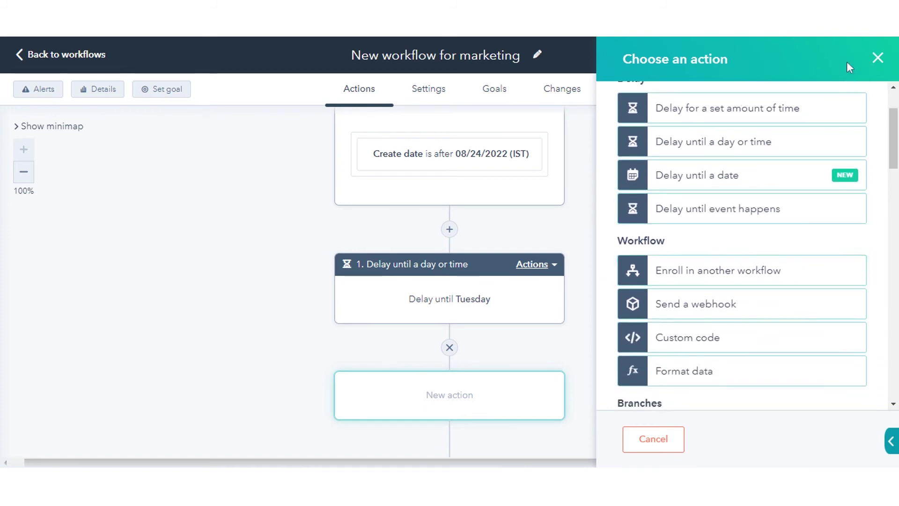
{"action": "left_click", "coordinate": [878, 61]}
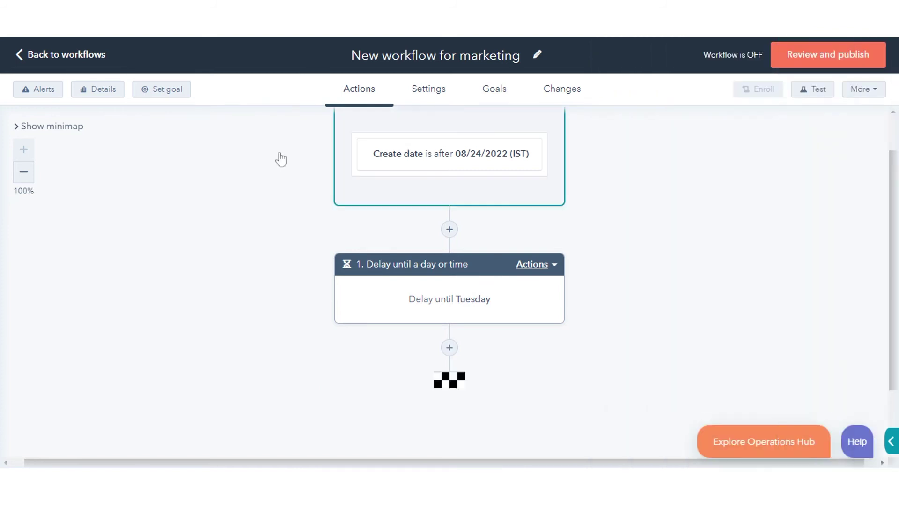
{"action": "left_click", "coordinate": [75, 131]}
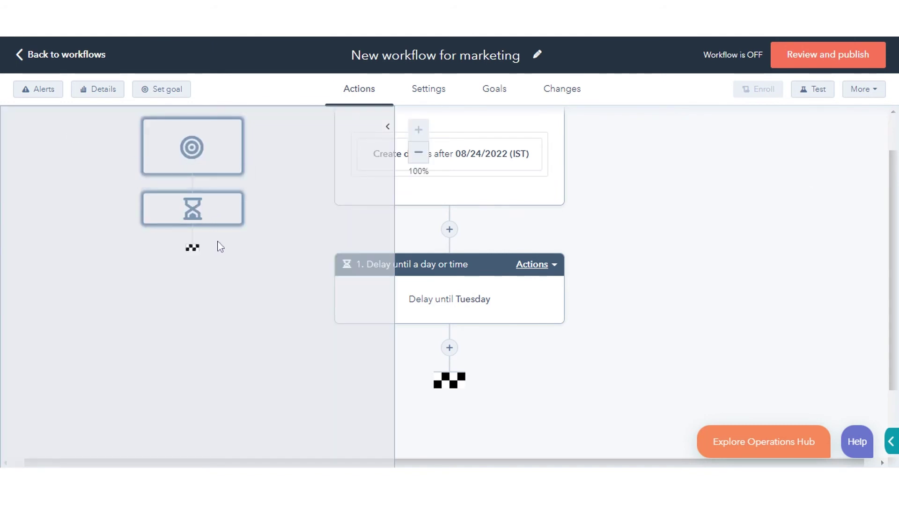
{"action": "left_click", "coordinate": [388, 126]}
{"action": "left_click", "coordinate": [428, 90]}
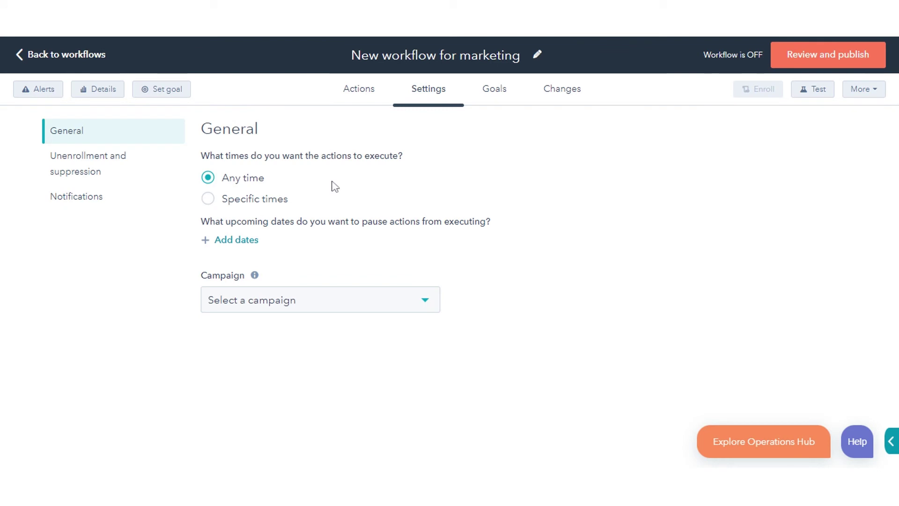
Limit action execution to specific times: Monday–Friday, 9:00 AM to 5:00 PM
{"action": "left_click", "coordinate": [209, 199]}
{"action": "left_click", "coordinate": [274, 313]}
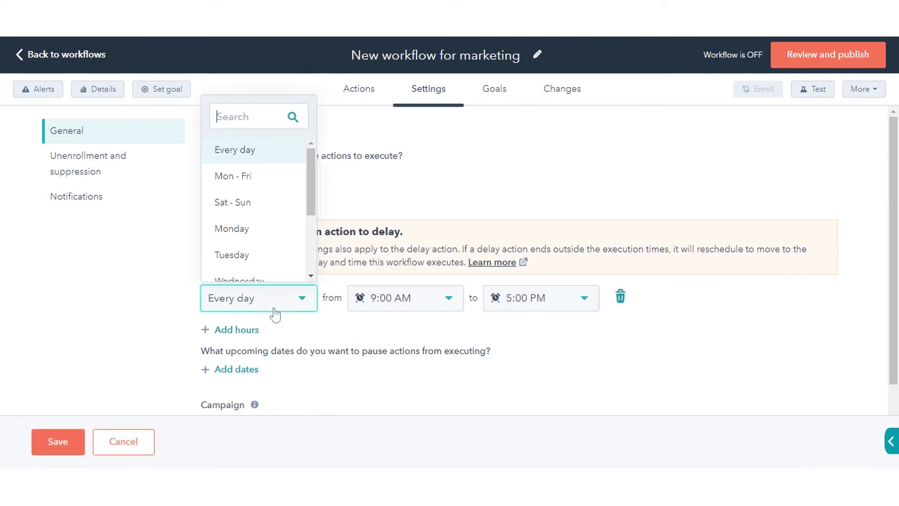
{"action": "left_click", "coordinate": [237, 182]}
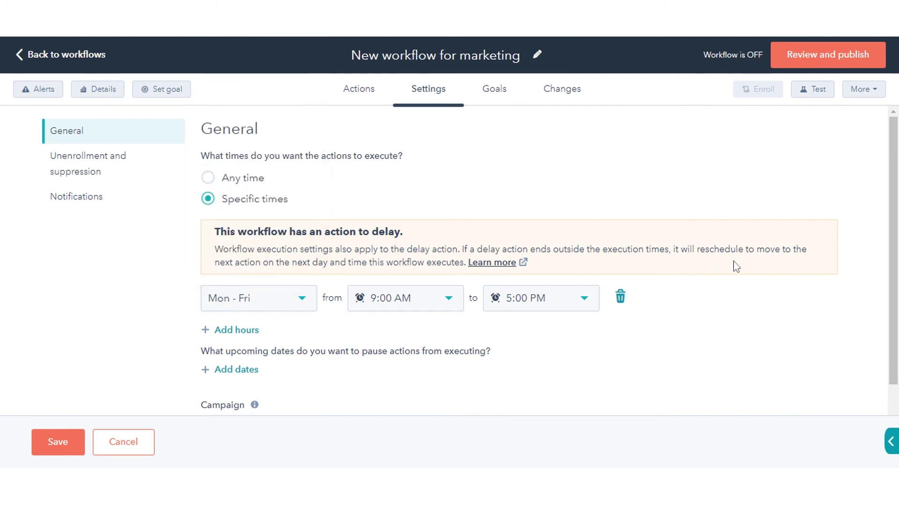
{"action": "scroll", "coordinate": [737, 266], "scroll_direction": "down", "scroll_amount": 2}
Assign the New year's campaign, save the settings, and go to Unenrollment and suppression
{"action": "left_click", "coordinate": [373, 346]}
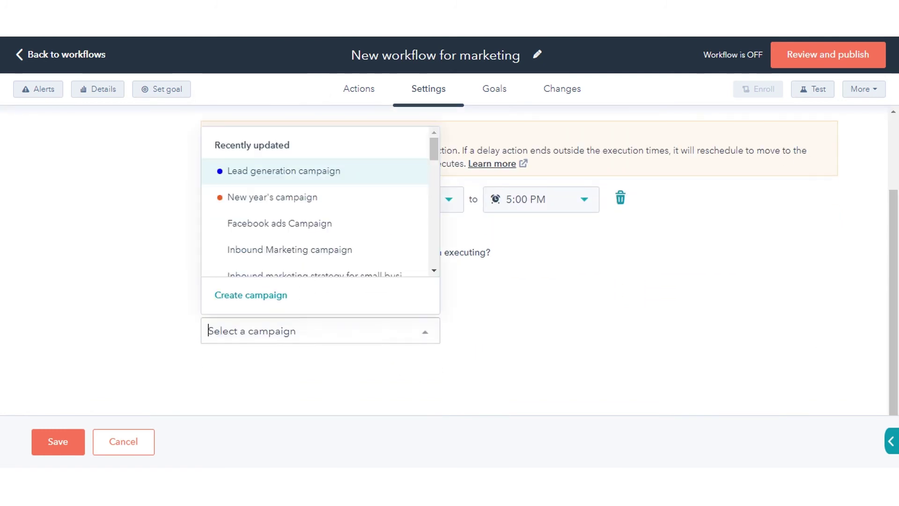
{"action": "left_click", "coordinate": [271, 197]}
{"action": "left_click", "coordinate": [51, 435]}
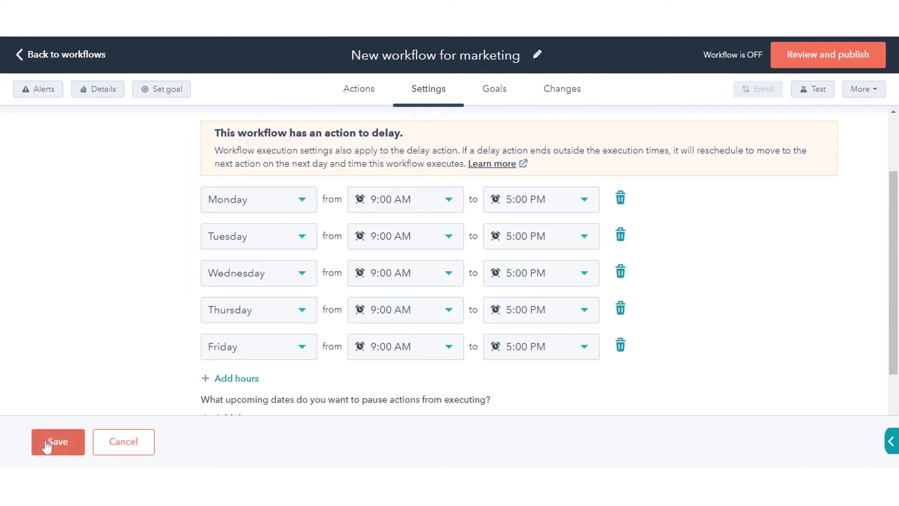
{"action": "scroll", "coordinate": [896, 288], "scroll_direction": "up", "scroll_amount": 2}
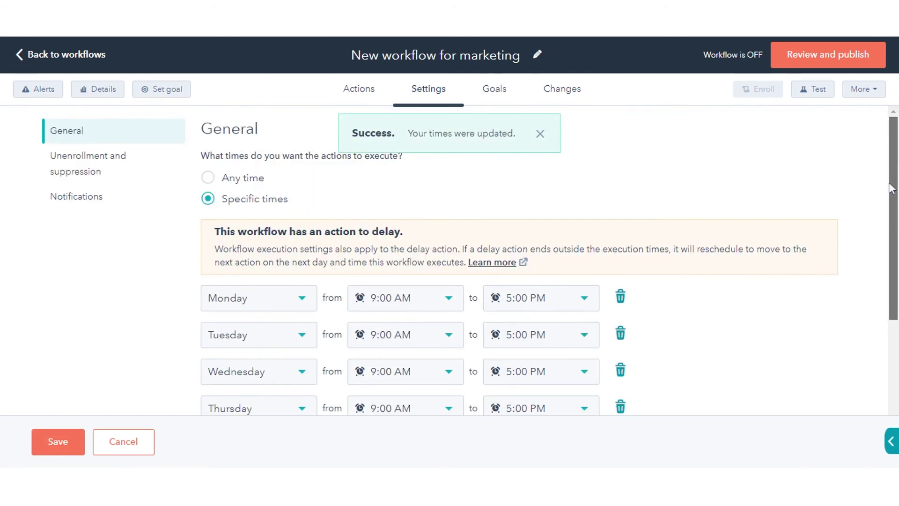
{"action": "left_click", "coordinate": [106, 170]}
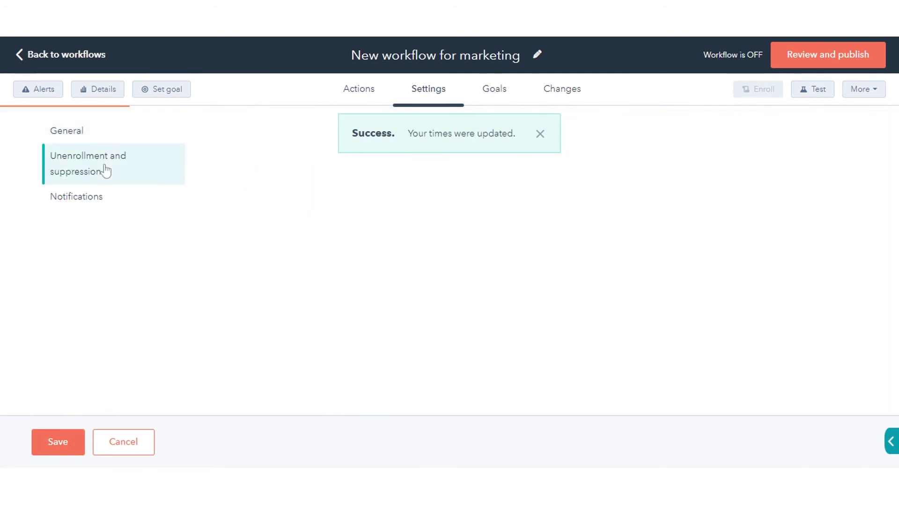
Dismiss the success message and choose 'Do not remove them from other workflows'
{"action": "left_click", "coordinate": [540, 134]}
{"action": "left_click", "coordinate": [209, 182]}
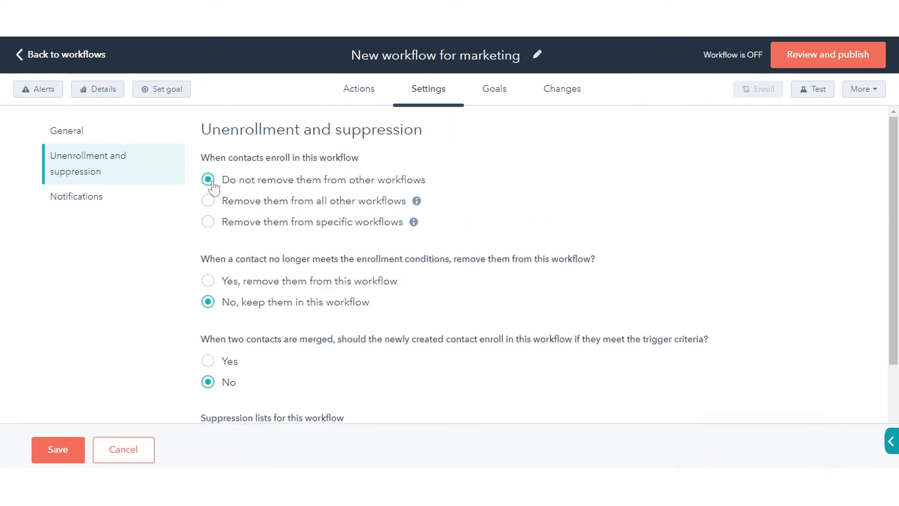
{"action": "scroll", "coordinate": [609, 281], "scroll_direction": "down", "scroll_amount": 3}
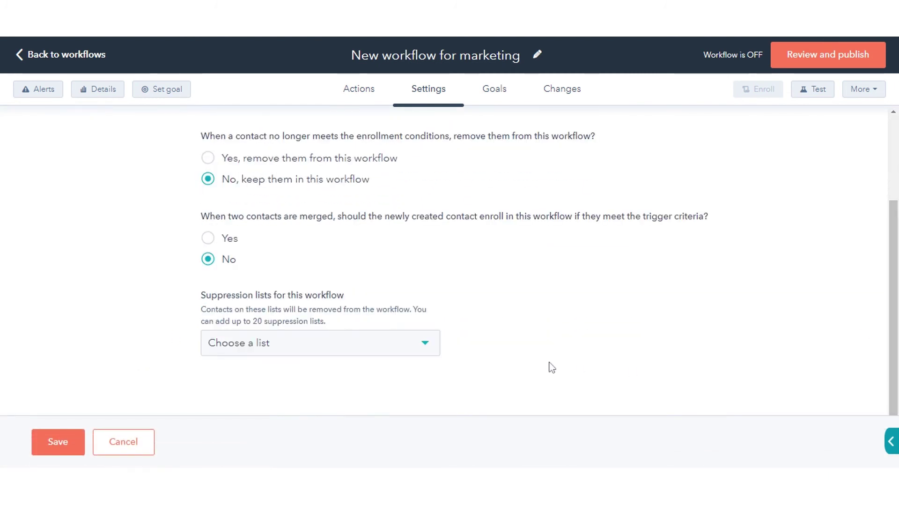
{"action": "scroll", "coordinate": [698, 222], "scroll_direction": "up", "scroll_amount": 3}
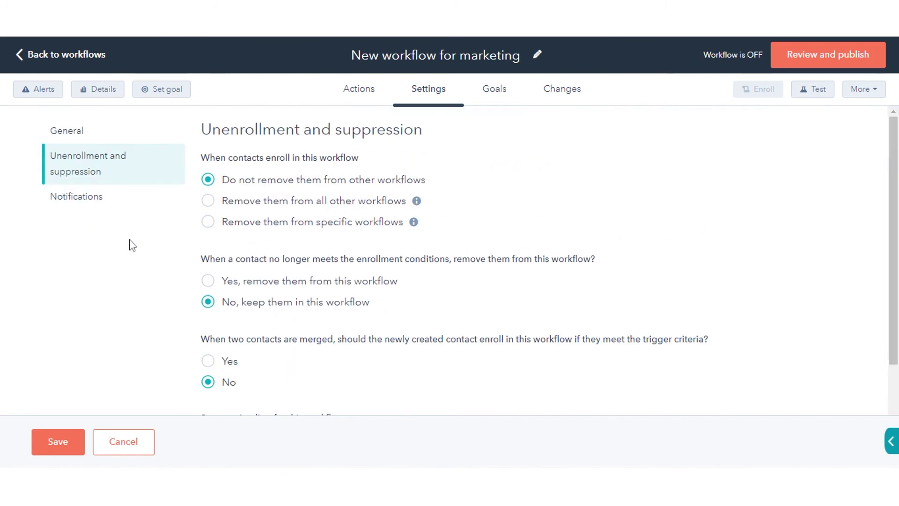
In Notifications, select one user to receive enrollment-change email notifications
{"action": "left_click", "coordinate": [78, 206]}
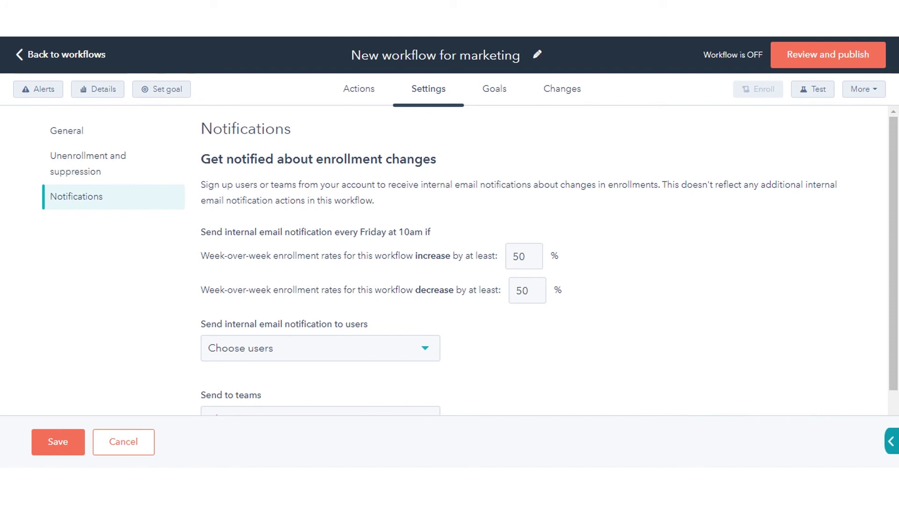
{"action": "left_click", "coordinate": [392, 357]}
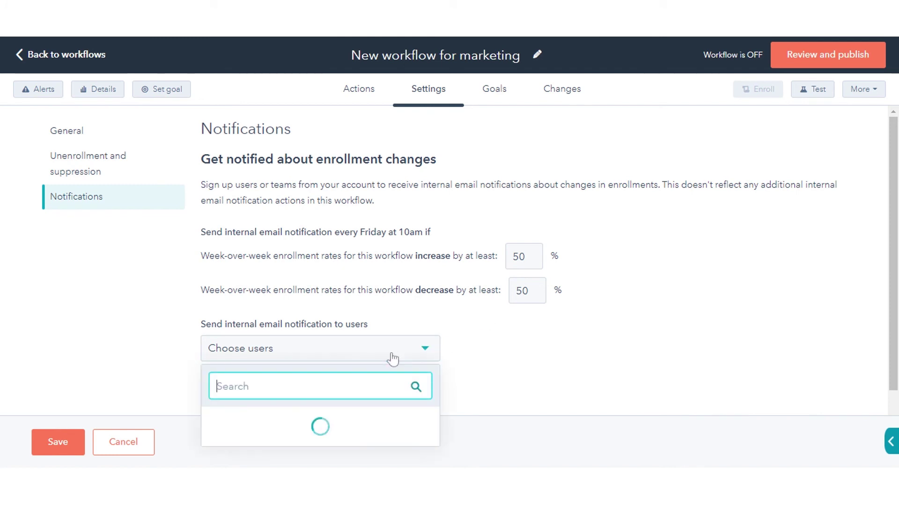
{"action": "scroll", "coordinate": [469, 309], "scroll_direction": "down", "scroll_amount": 1}
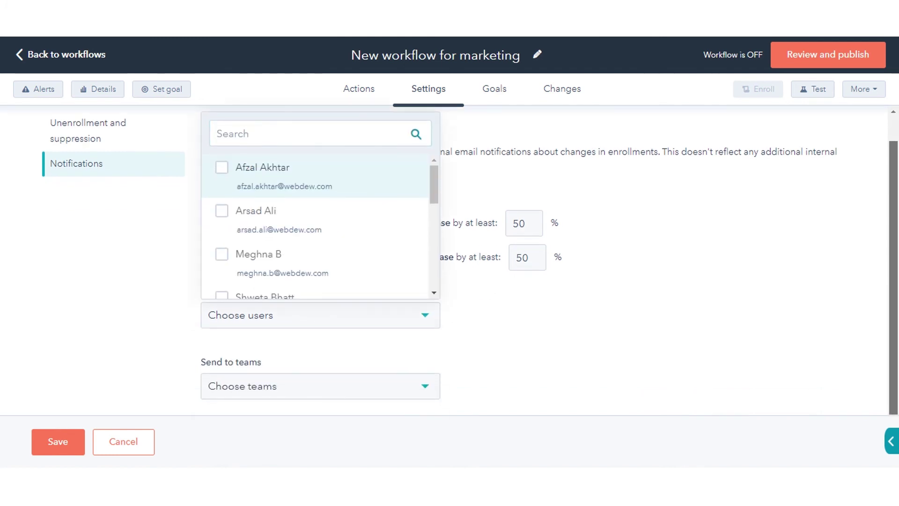
{"action": "left_click", "coordinate": [222, 256]}
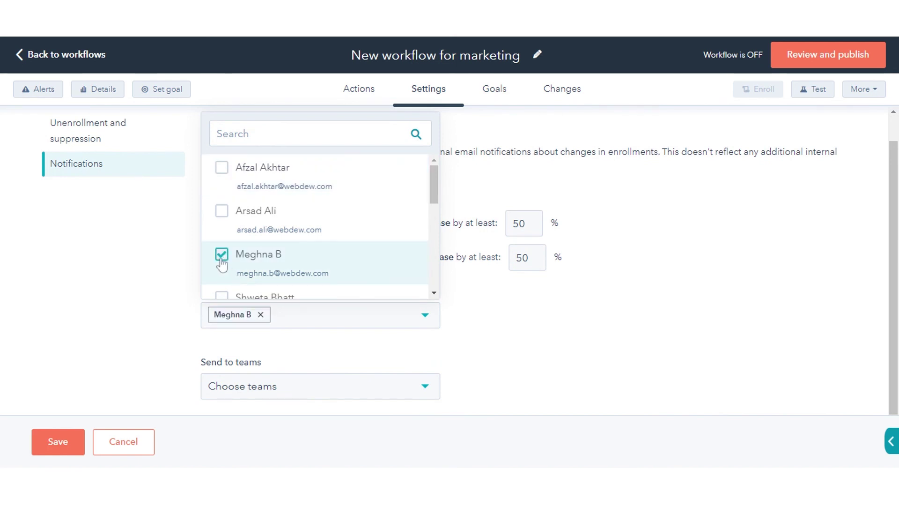
{"action": "left_click", "coordinate": [150, 313]}
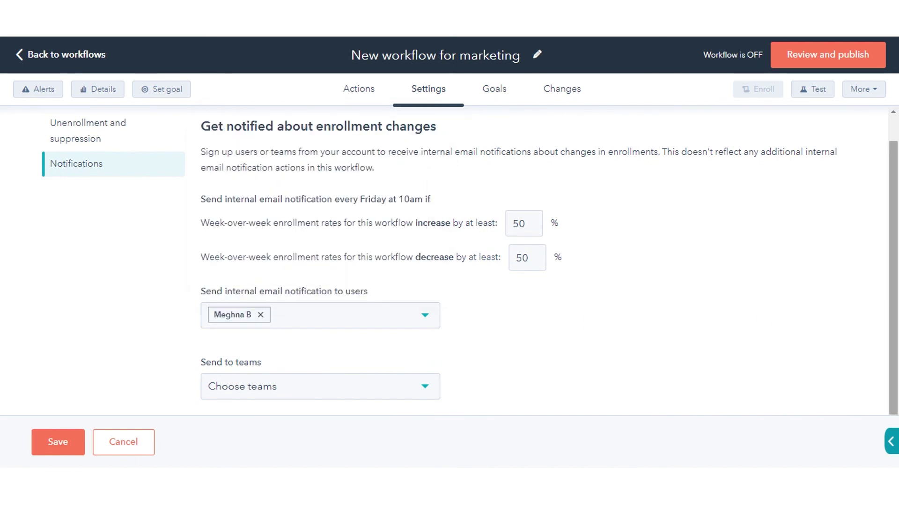
{"action": "scroll", "coordinate": [893, 309], "scroll_direction": "up", "scroll_amount": 1}
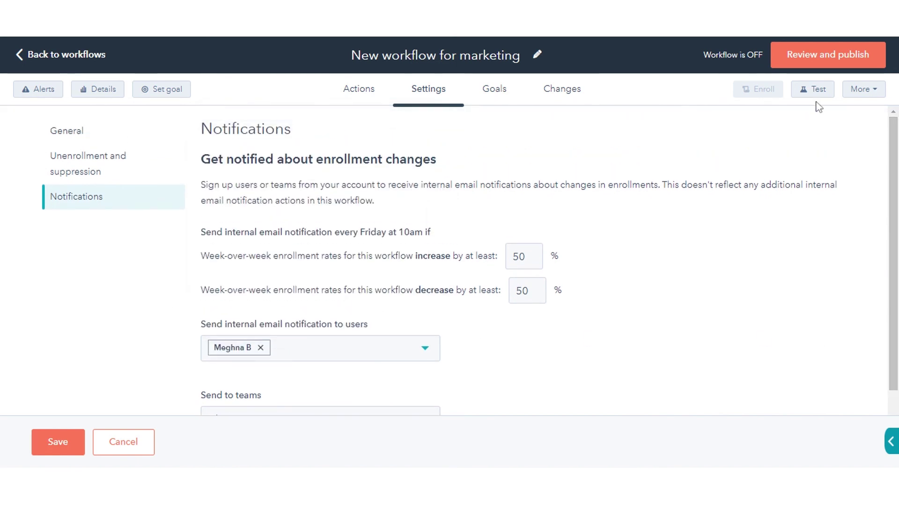